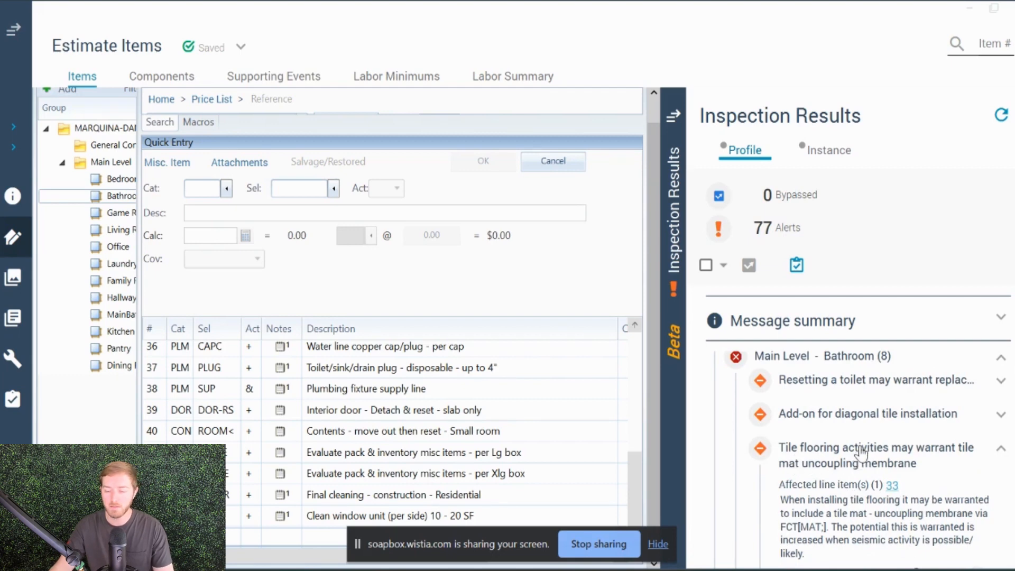
Review the inspection alerts grouped by room, starting with the Main Level Bathroom and its tile mat uncoupling membrane alert.
{"action": "scroll", "coordinate": [875, 455], "scroll_direction": "down", "scroll_amount": 10}
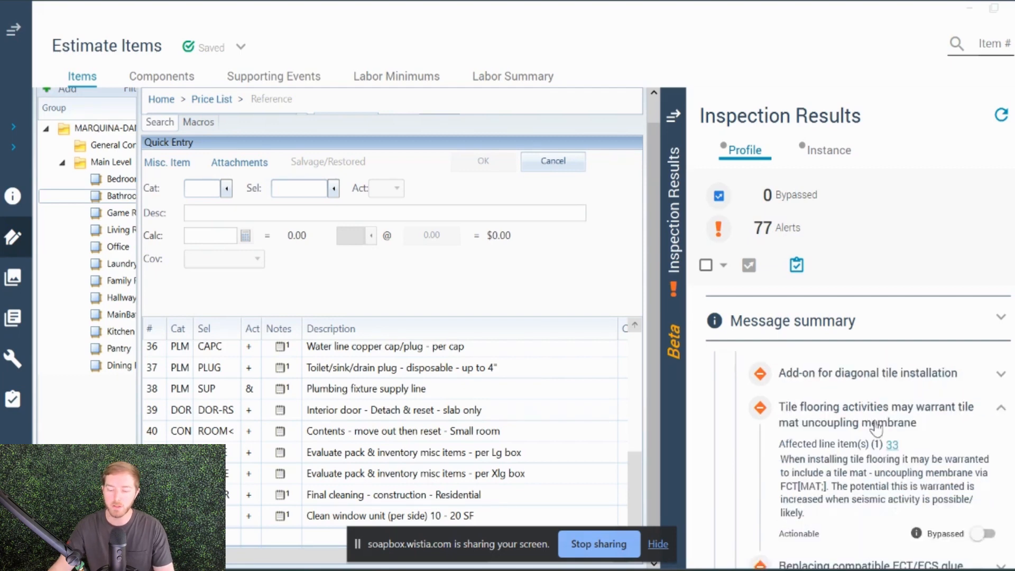
{"action": "scroll", "coordinate": [882, 432], "scroll_direction": "down", "scroll_amount": 12}
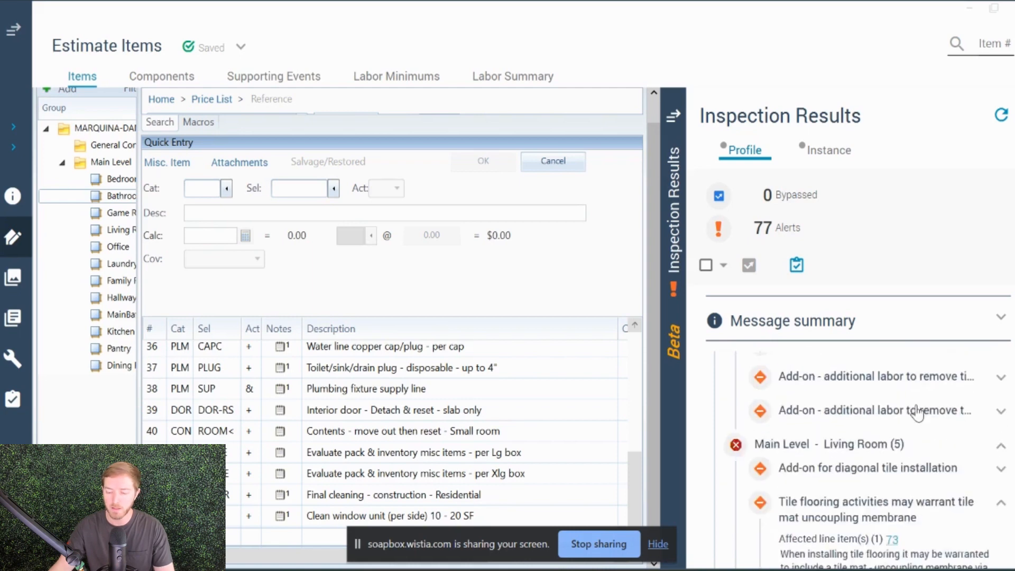
{"action": "scroll", "coordinate": [877, 444], "scroll_direction": "up", "scroll_amount": 10}
{"action": "scroll", "coordinate": [841, 452], "scroll_direction": "up", "scroll_amount": 3}
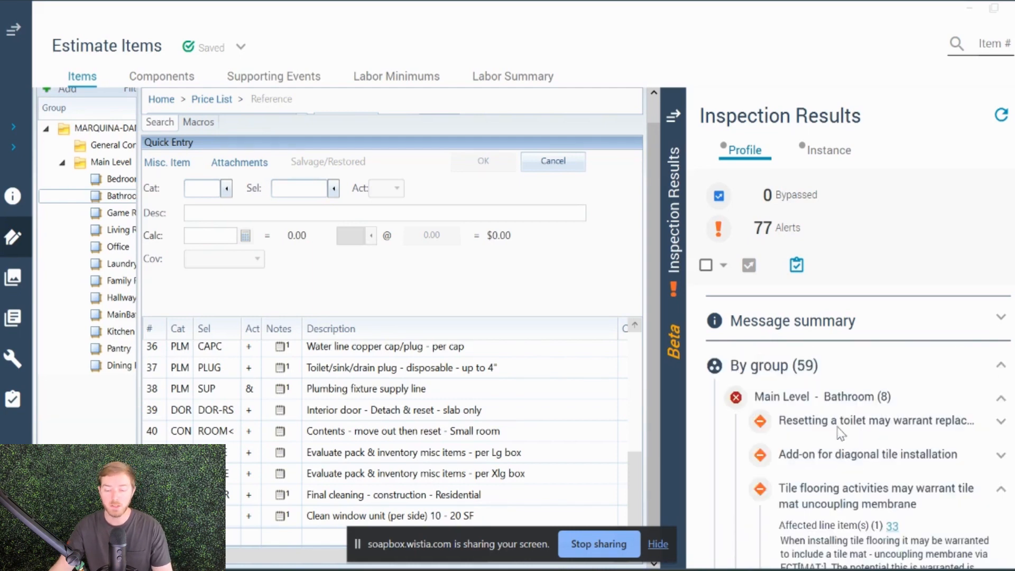
{"action": "scroll", "coordinate": [843, 439], "scroll_direction": "down", "scroll_amount": 2}
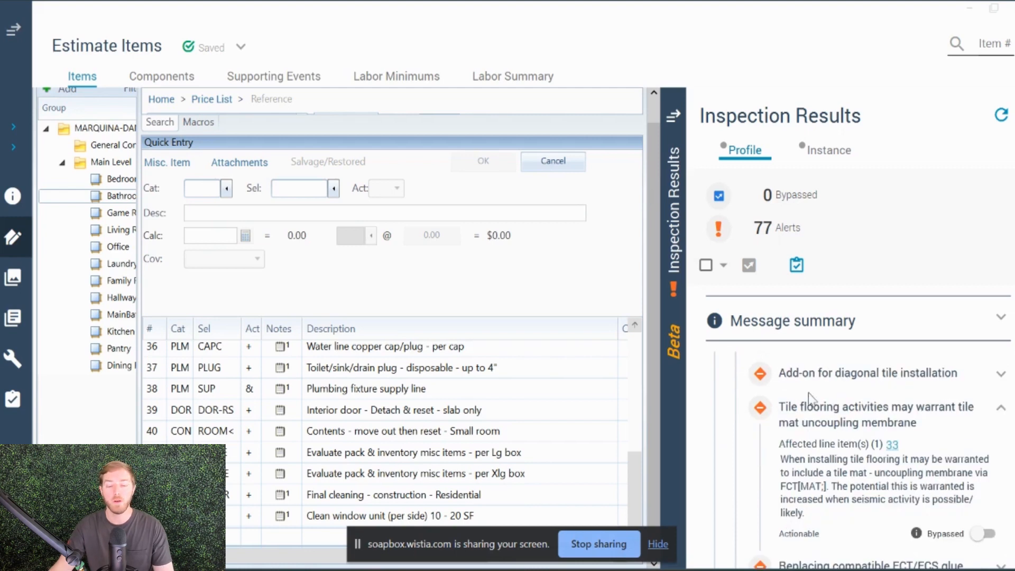
View the Required Information list, inspect the Kitchen alert on additional labor to remove tile from concrete slab, and close the list.
{"action": "left_click", "coordinate": [797, 266]}
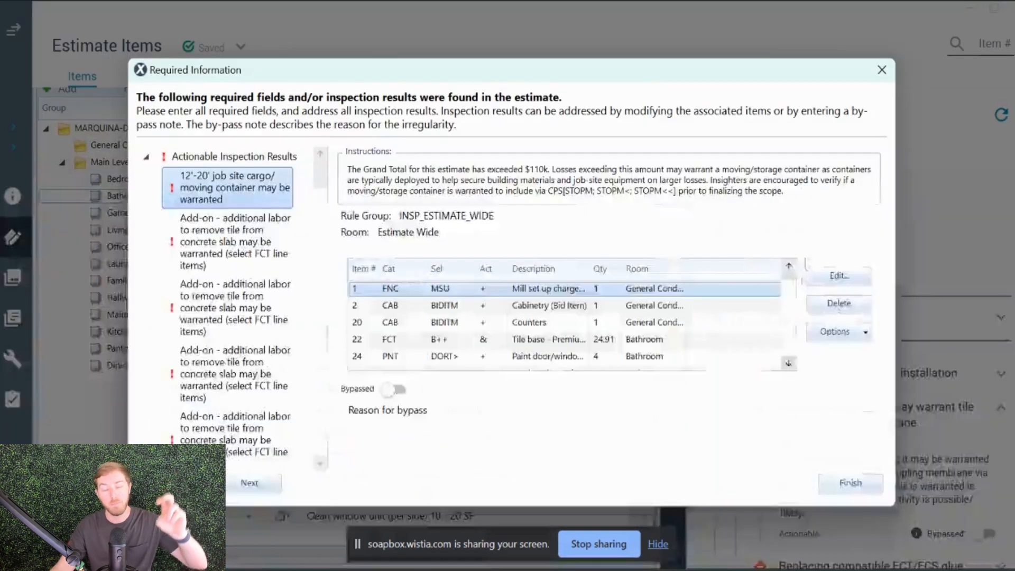
{"action": "left_click", "coordinate": [218, 370]}
{"action": "key", "text": "ctrl"}
{"action": "key", "text": "ctrl"}
{"action": "key", "text": "ctrl"}
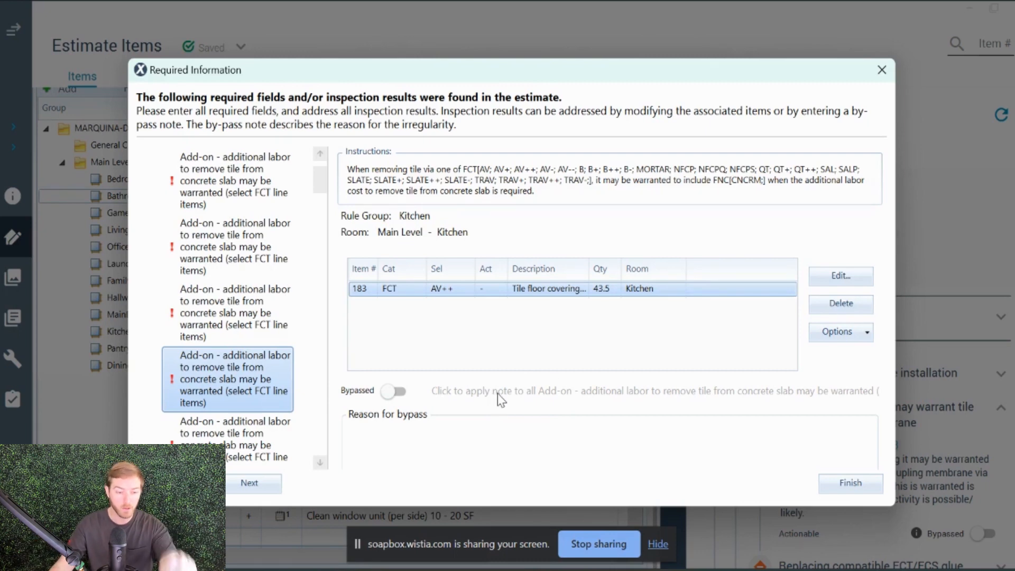
{"action": "left_click", "coordinate": [872, 479]}
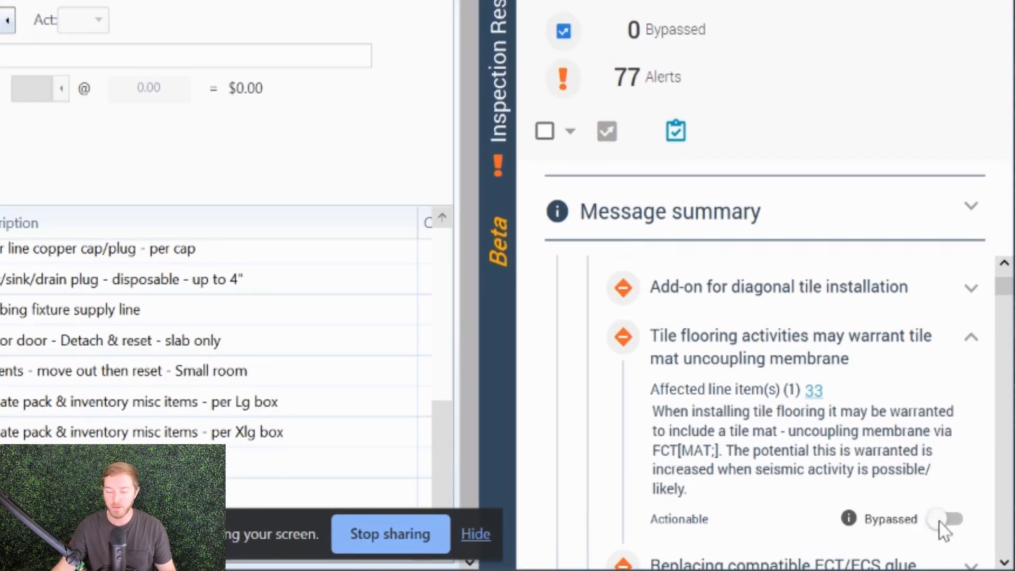
Bypass the Bathroom's tile mat uncoupling membrane alert with the reason "not needed for this scope of work".
{"action": "left_click", "coordinate": [946, 519]}
{"action": "scroll", "coordinate": [939, 484], "scroll_direction": "down", "scroll_amount": 2}
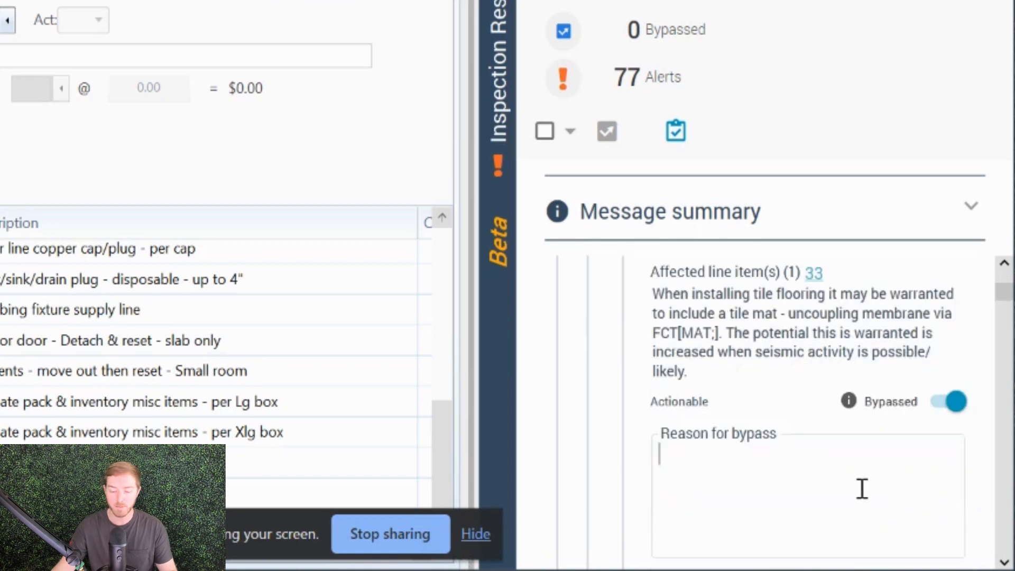
{"action": "type", "text": "not nee"}
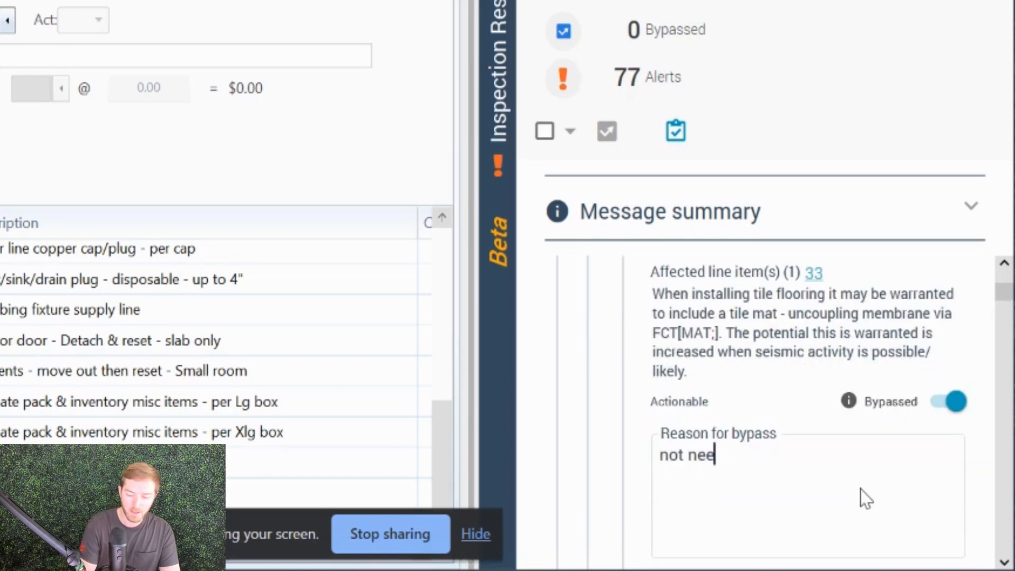
{"action": "type", "text": "ded for this scope of work"}
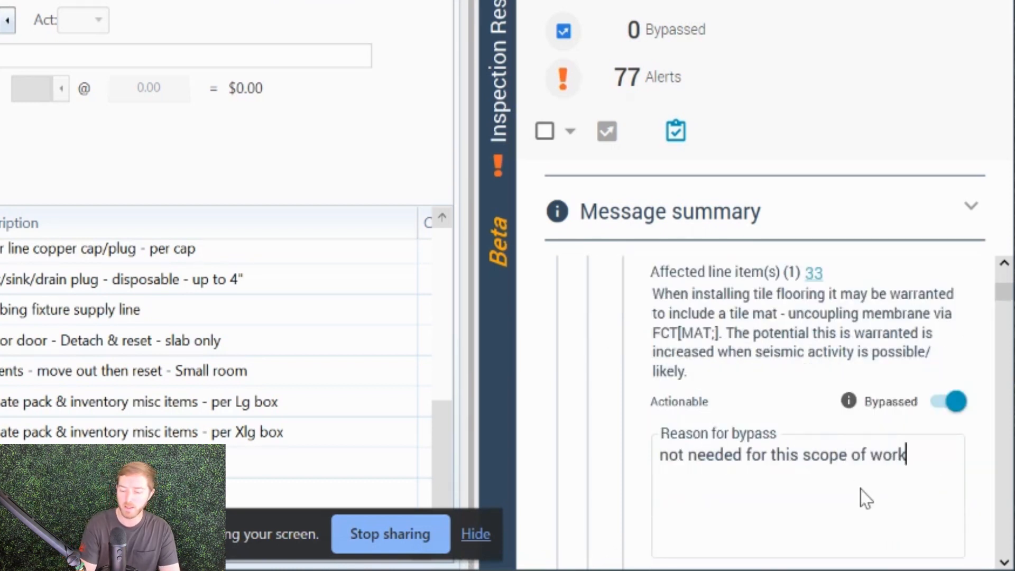
{"action": "scroll", "coordinate": [878, 487], "scroll_direction": "down", "scroll_amount": 2}
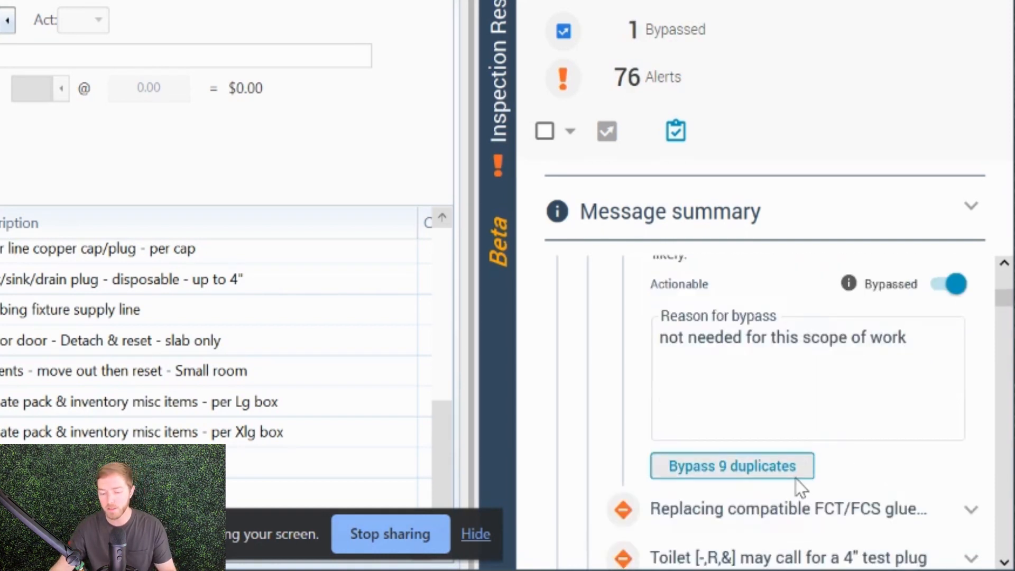
Apply the Bathroom tile mat alert's bypass to its 9 duplicates.
{"action": "left_click", "coordinate": [795, 477]}
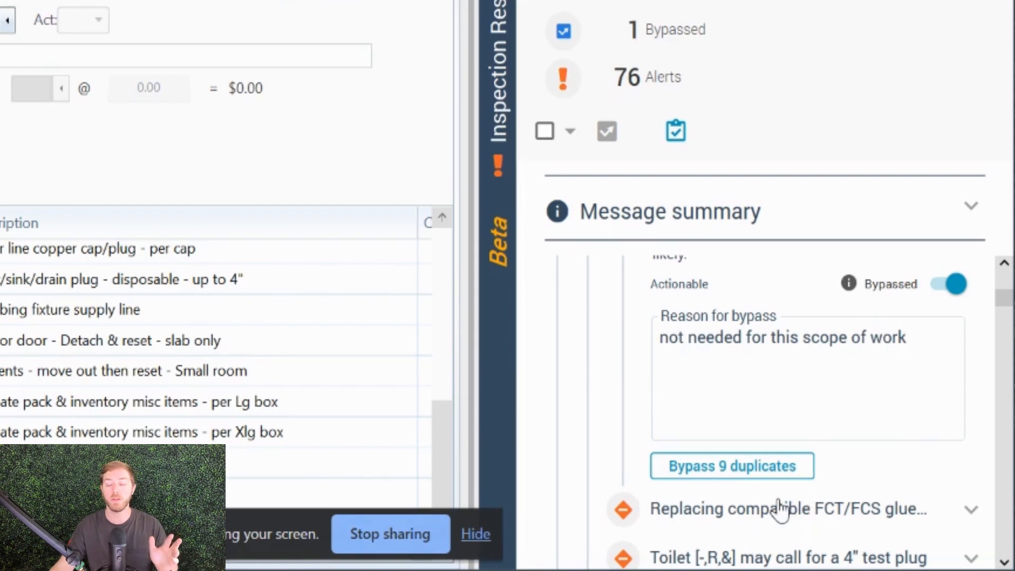
{"action": "scroll", "coordinate": [826, 467], "scroll_direction": "up", "scroll_amount": 1}
{"action": "scroll", "coordinate": [826, 468], "scroll_direction": "down", "scroll_amount": 2}
{"action": "scroll", "coordinate": [830, 385], "scroll_direction": "up", "scroll_amount": 2}
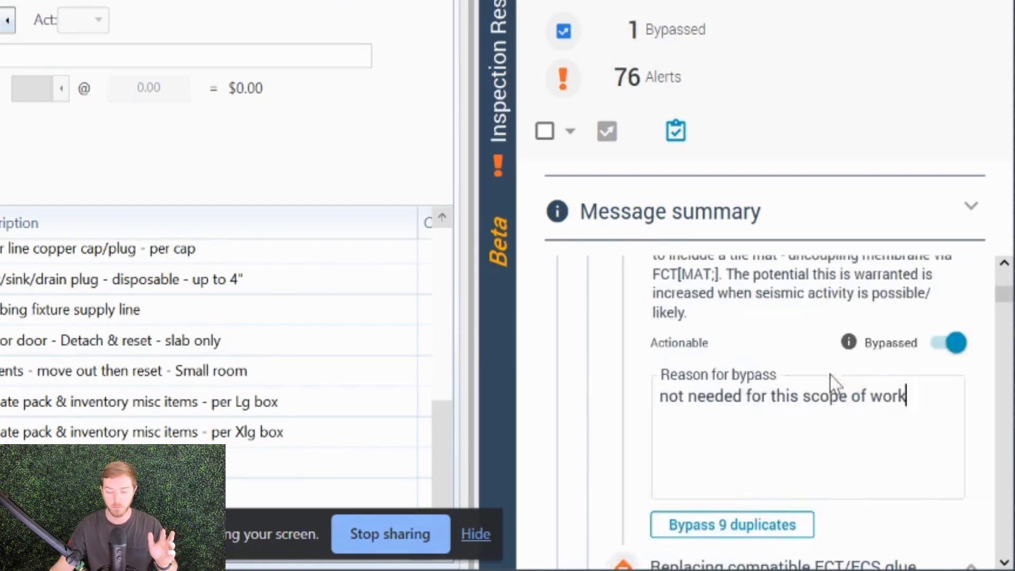
{"action": "scroll", "coordinate": [772, 353], "scroll_direction": "up", "scroll_amount": 2}
{"action": "left_click", "coordinate": [777, 358]}
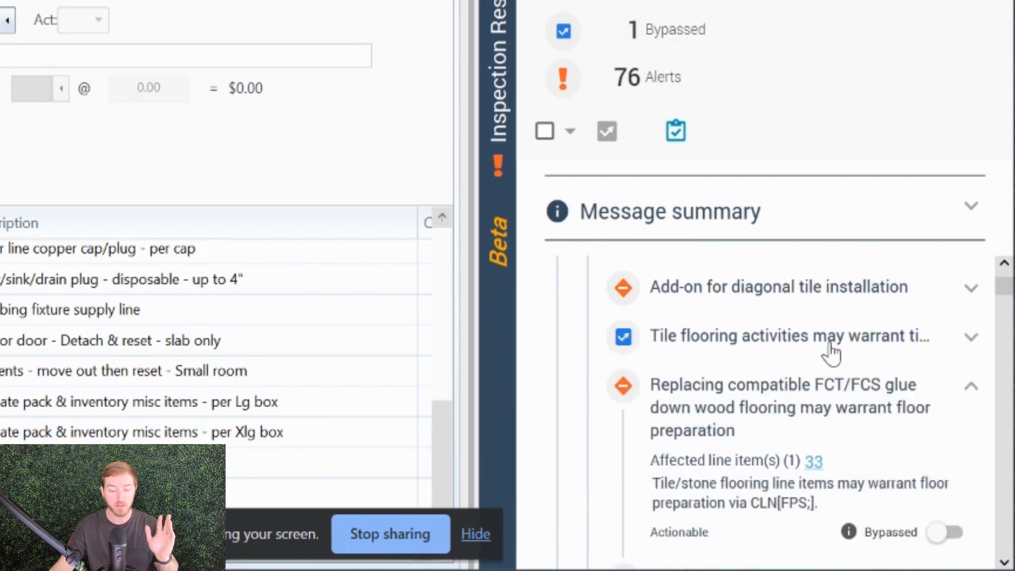
{"action": "left_click", "coordinate": [832, 351]}
{"action": "scroll", "coordinate": [833, 349], "scroll_direction": "down", "scroll_amount": 3}
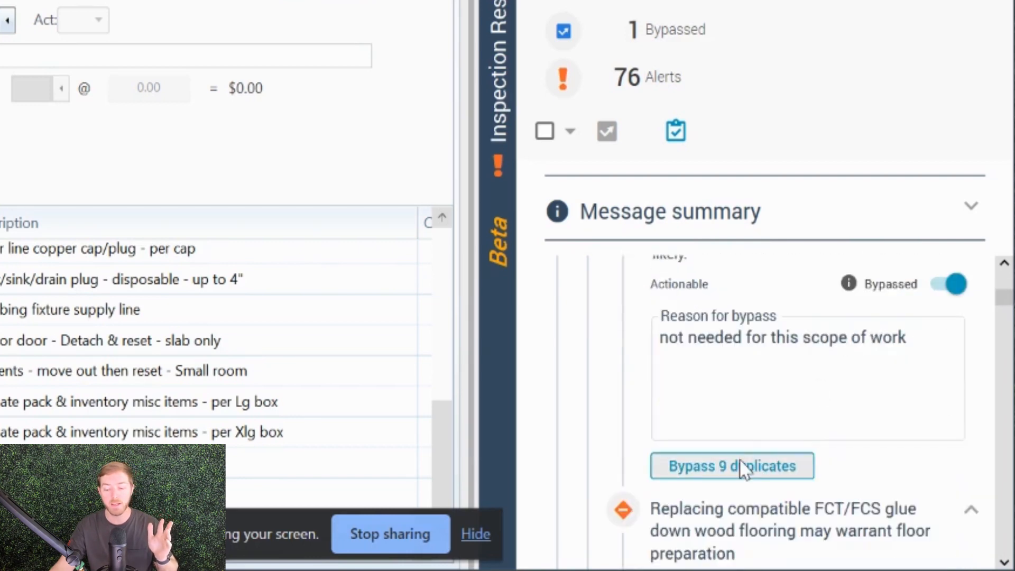
{"action": "left_click", "coordinate": [740, 467]}
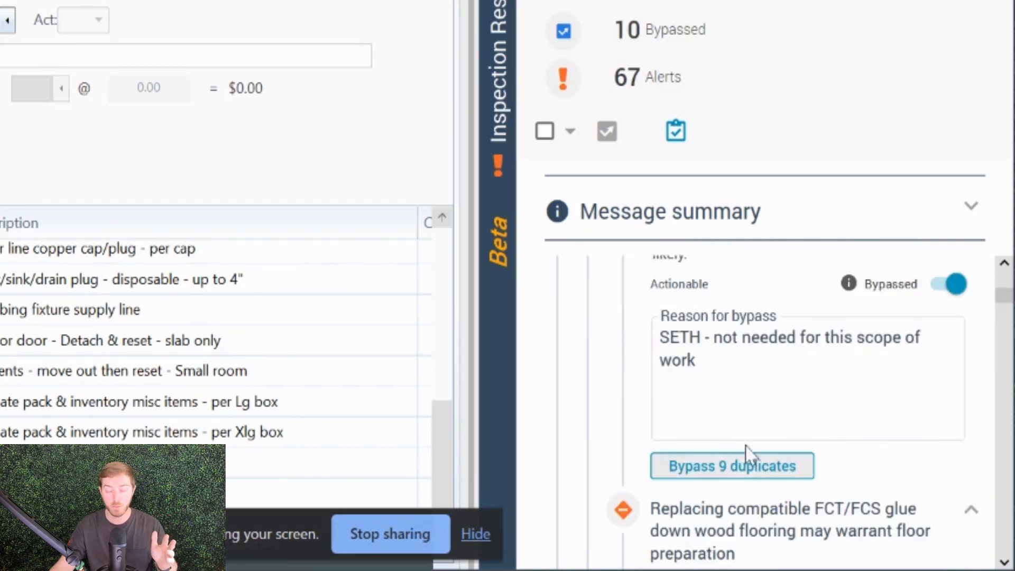
Check the bypass reason on the duplicate tile mat alerts in the other rooms, and expand the Bathroom's toilet-resetting alert.
{"action": "left_click", "coordinate": [668, 43]}
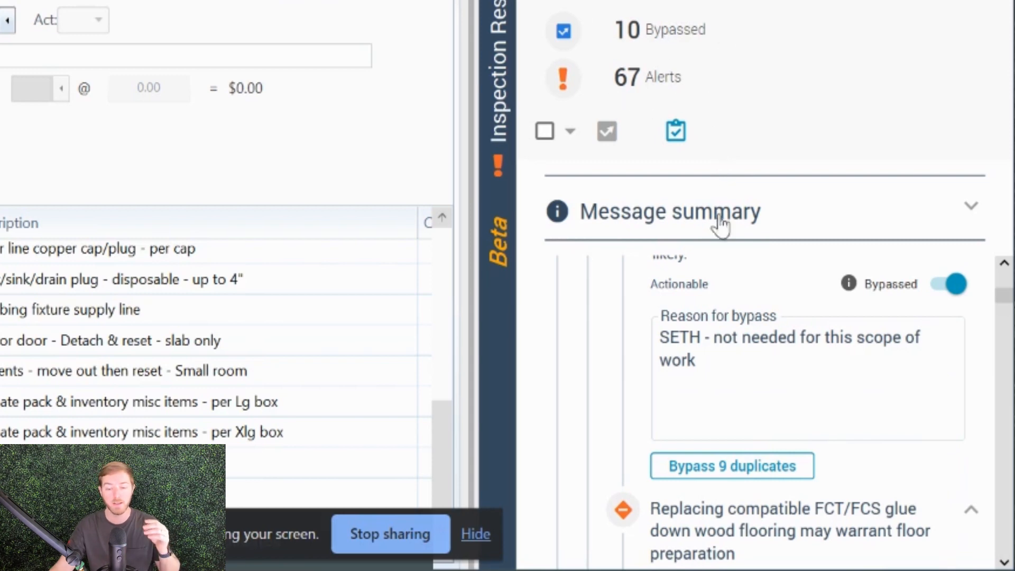
{"action": "scroll", "coordinate": [775, 410], "scroll_direction": "up", "scroll_amount": 3}
{"action": "scroll", "coordinate": [793, 343], "scroll_direction": "down", "scroll_amount": 8}
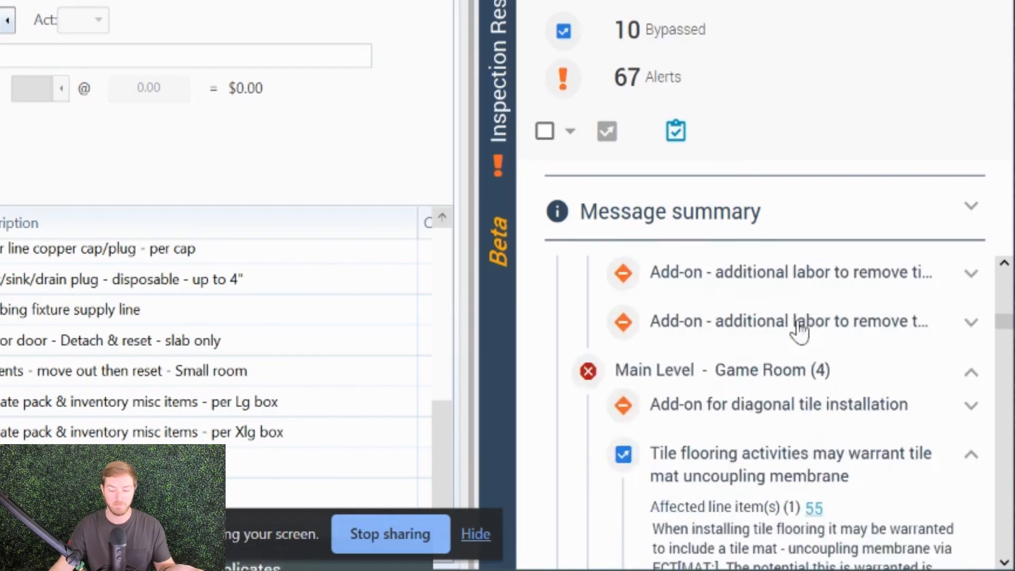
{"action": "scroll", "coordinate": [782, 373], "scroll_direction": "down", "scroll_amount": 10}
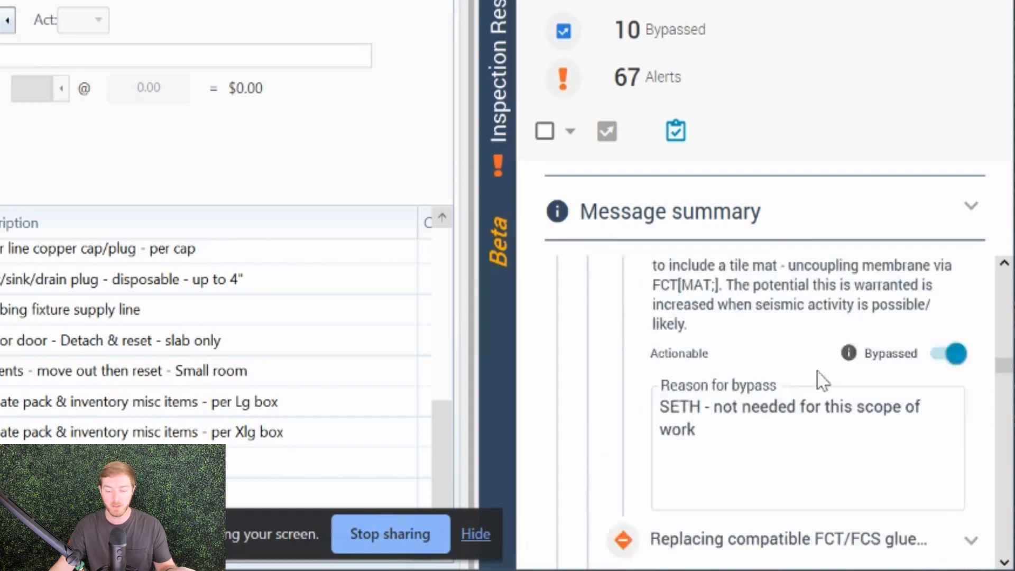
{"action": "scroll", "coordinate": [818, 375], "scroll_direction": "down", "scroll_amount": 5}
{"action": "scroll", "coordinate": [816, 373], "scroll_direction": "up", "scroll_amount": 10}
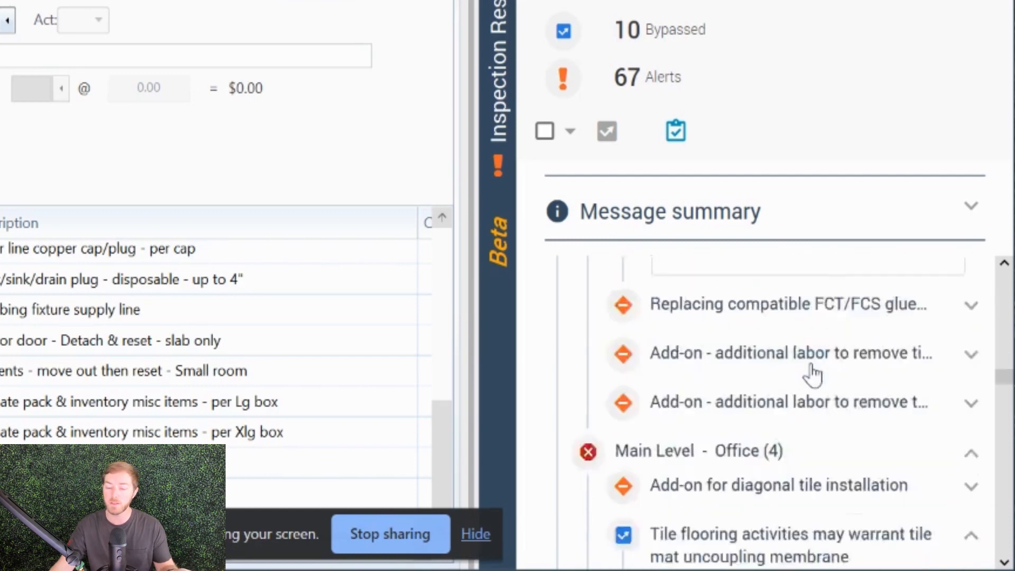
{"action": "scroll", "coordinate": [798, 375], "scroll_direction": "up", "scroll_amount": 10}
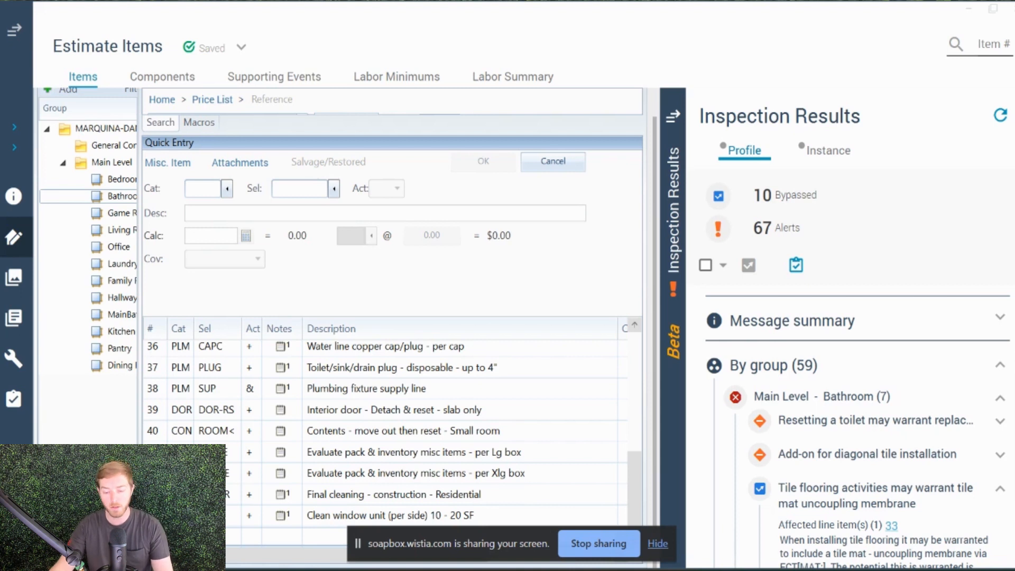
{"action": "left_click", "coordinate": [868, 432]}
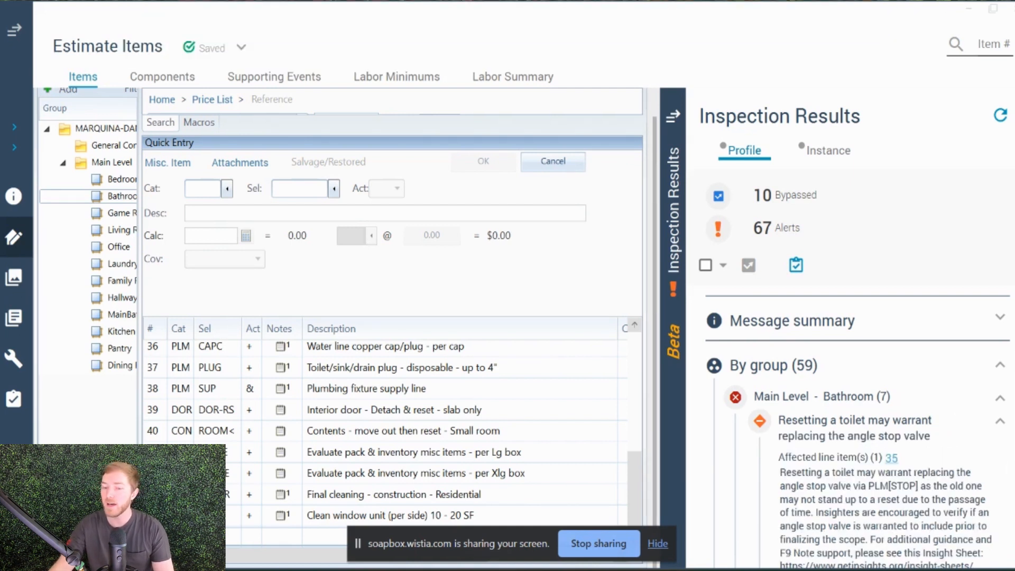
Return to the local projects and create a new estimate named LESSREQUIRED with the Actionable profile.
{"action": "left_click", "coordinate": [500, 489]}
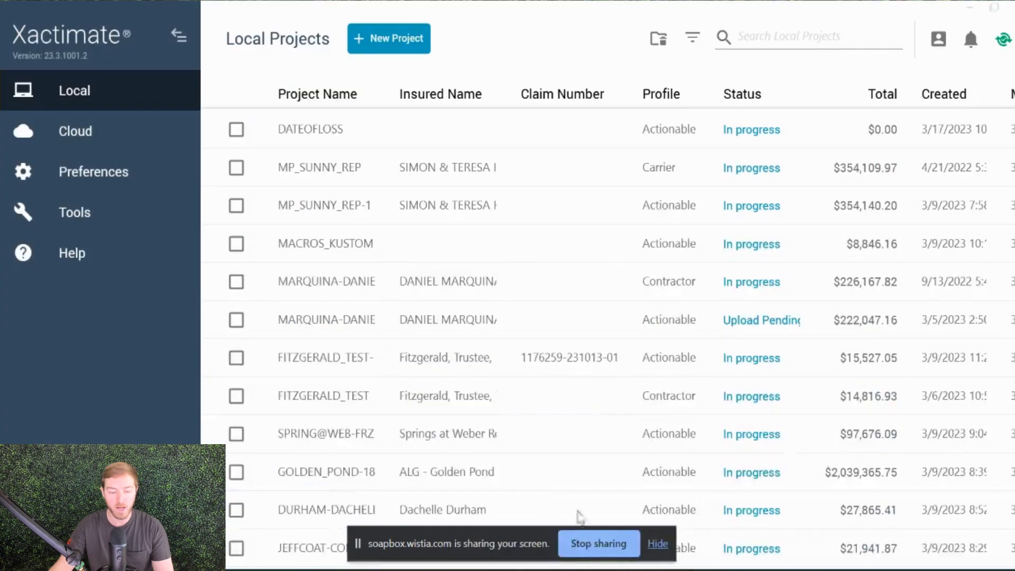
{"action": "left_click", "coordinate": [406, 43]}
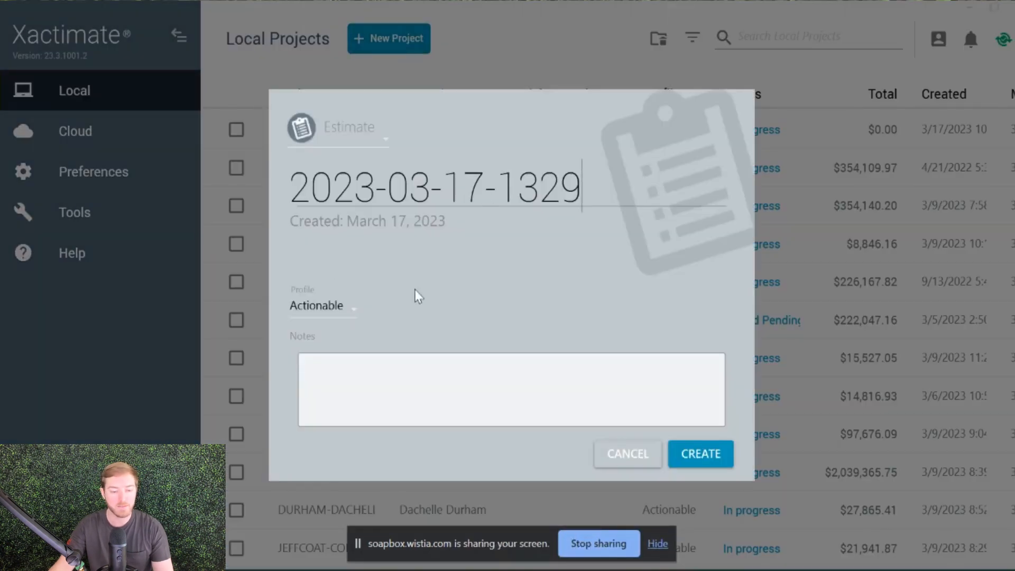
{"action": "triple_click", "coordinate": [584, 181]}
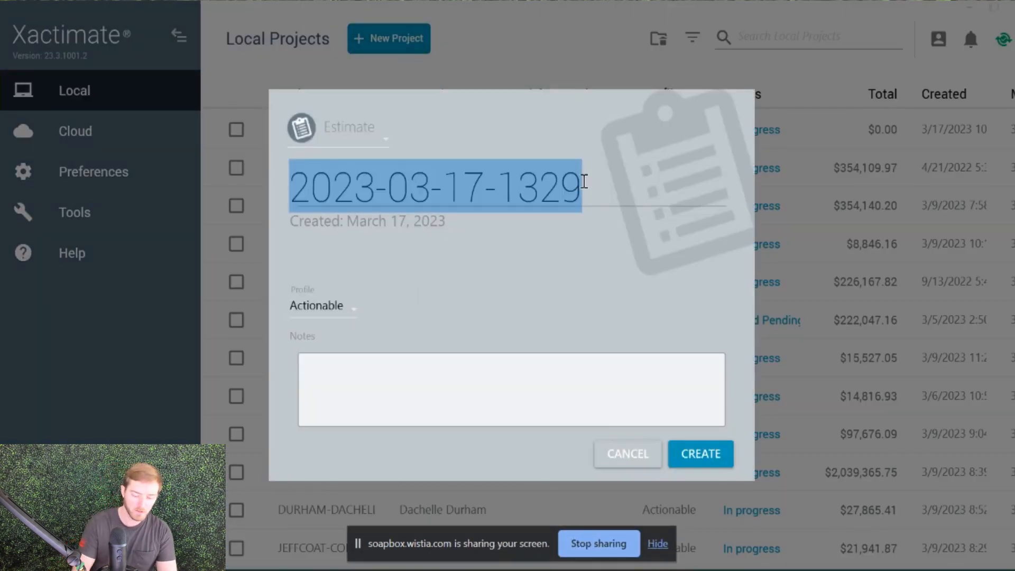
{"action": "type", "text": "LESSREQUIRED"}
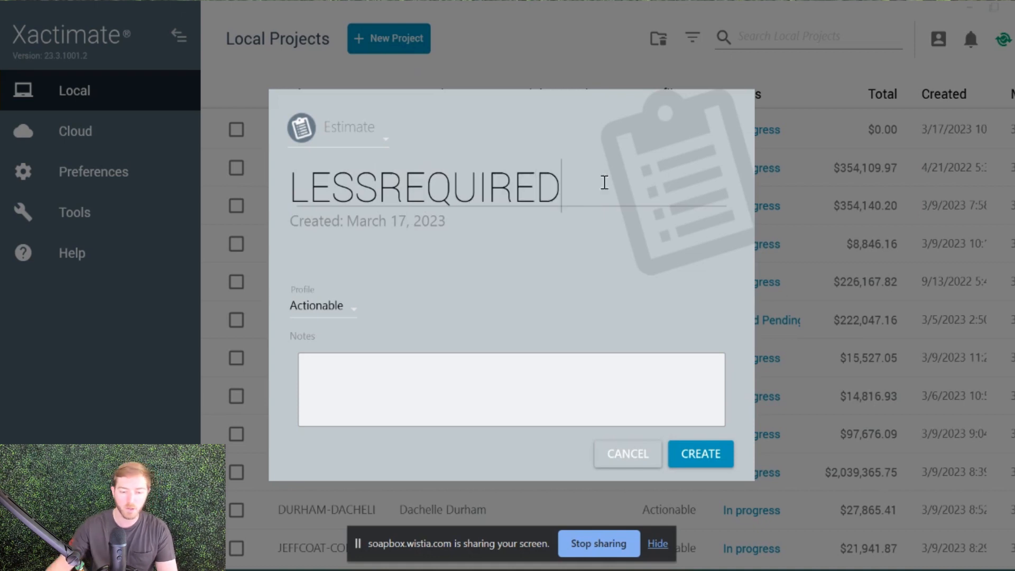
{"action": "left_click", "coordinate": [721, 453]}
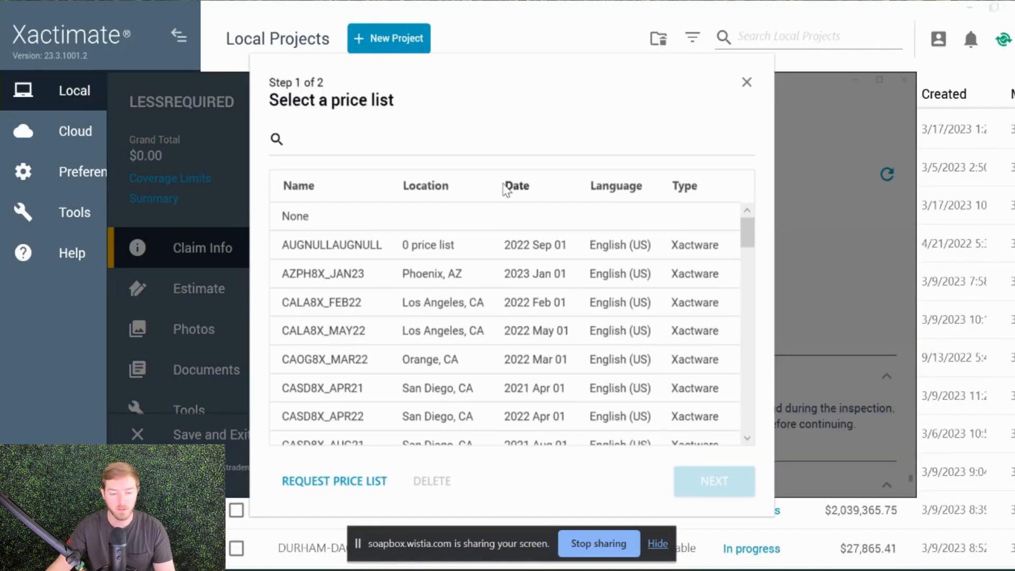
Assign the most recent price list by date and the 7% tax jurisdiction to the project, and maximize its window.
{"action": "left_click", "coordinate": [529, 188]}
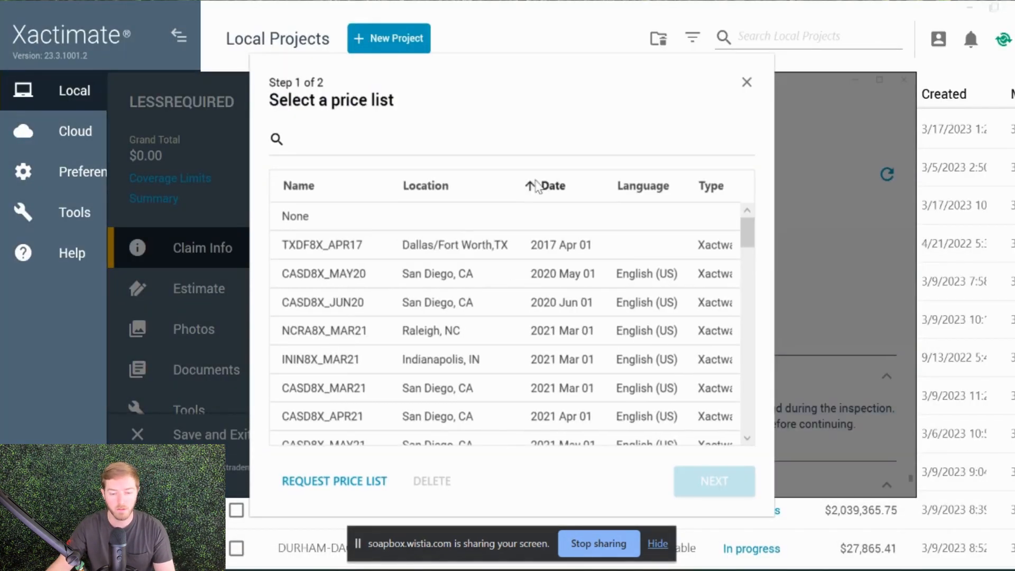
{"action": "left_click", "coordinate": [529, 188]}
{"action": "left_click", "coordinate": [435, 219]}
{"action": "left_click", "coordinate": [736, 483]}
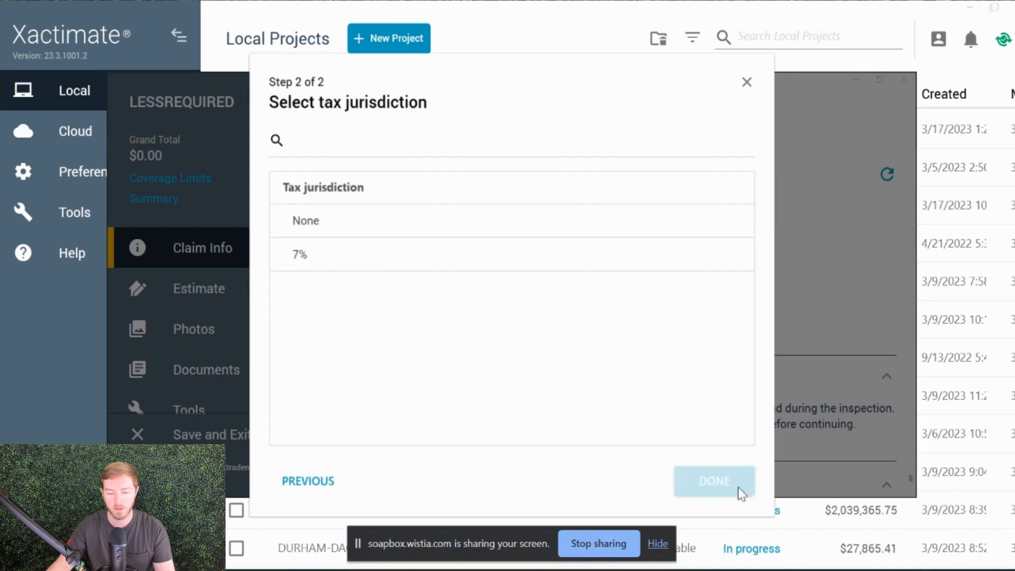
{"action": "double_click", "coordinate": [525, 243]}
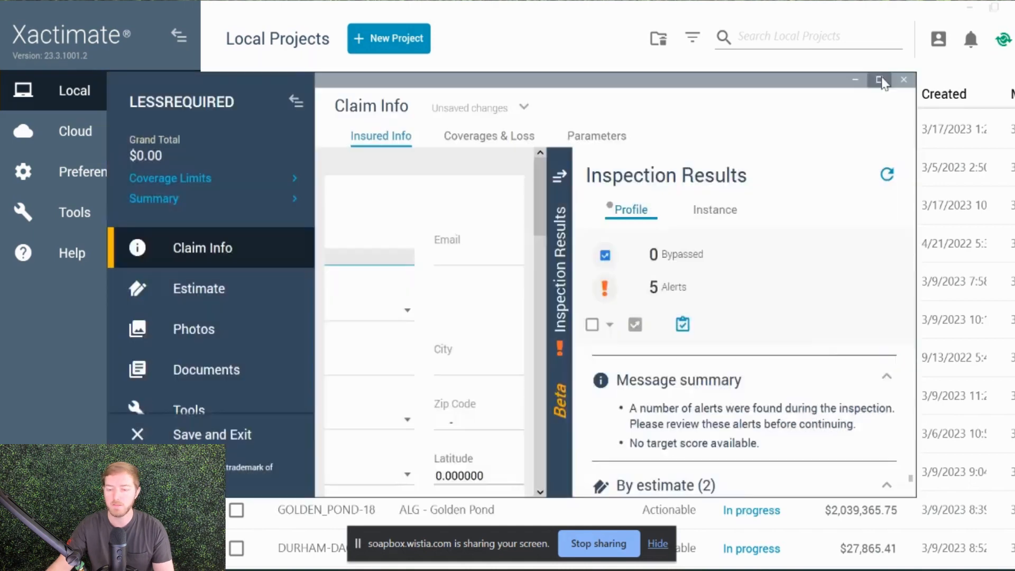
{"action": "left_click", "coordinate": [880, 79]}
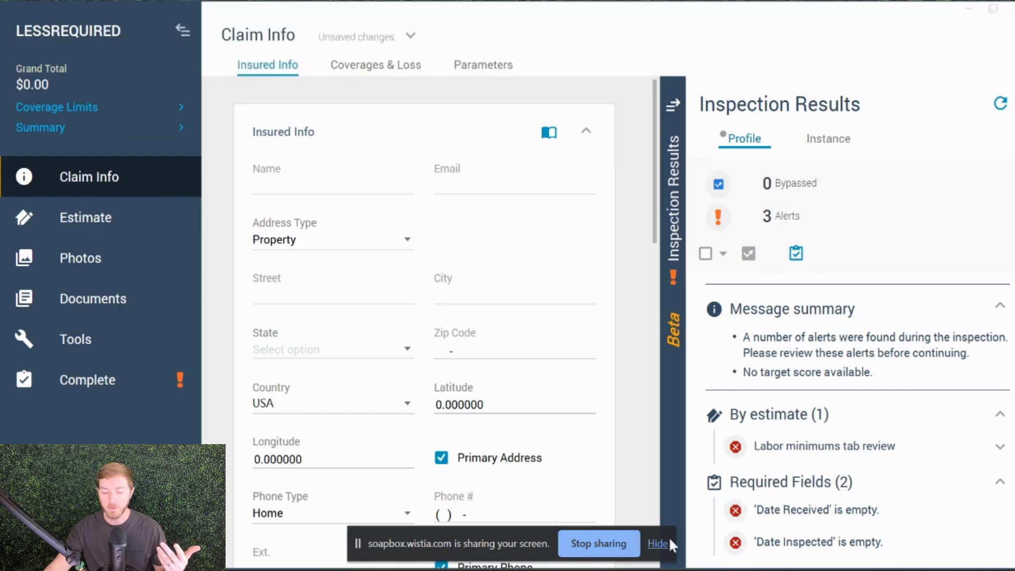
Set Date Received and Date Inspected in the claim info to 3/17/2023 at 1:30 PM.
{"action": "left_click", "coordinate": [664, 543]}
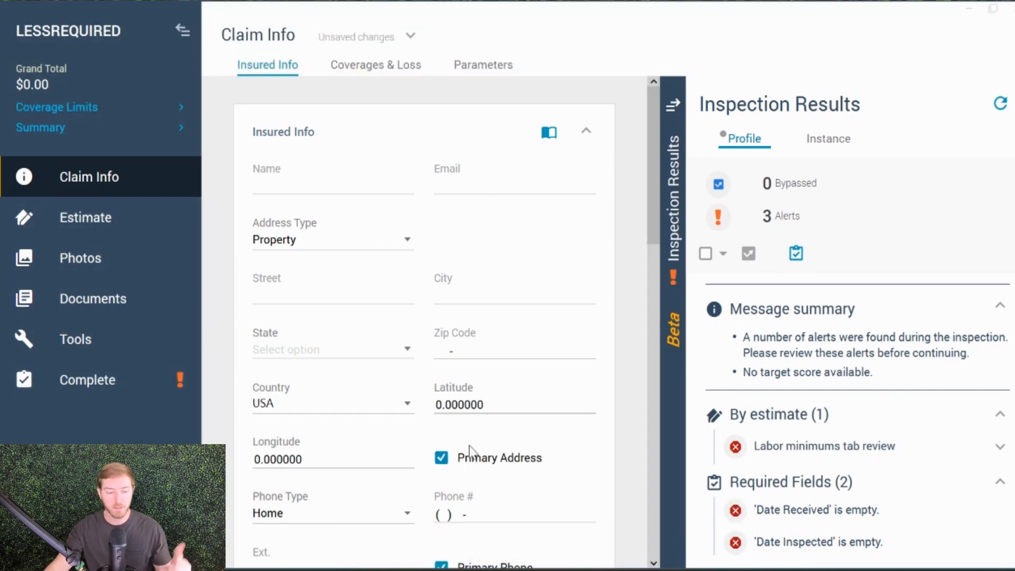
{"action": "scroll", "coordinate": [339, 350], "scroll_direction": "down", "scroll_amount": 1}
{"action": "scroll", "coordinate": [339, 350], "scroll_direction": "down", "scroll_amount": 6}
{"action": "left_click", "coordinate": [392, 476]}
{"action": "left_click", "coordinate": [480, 477]}
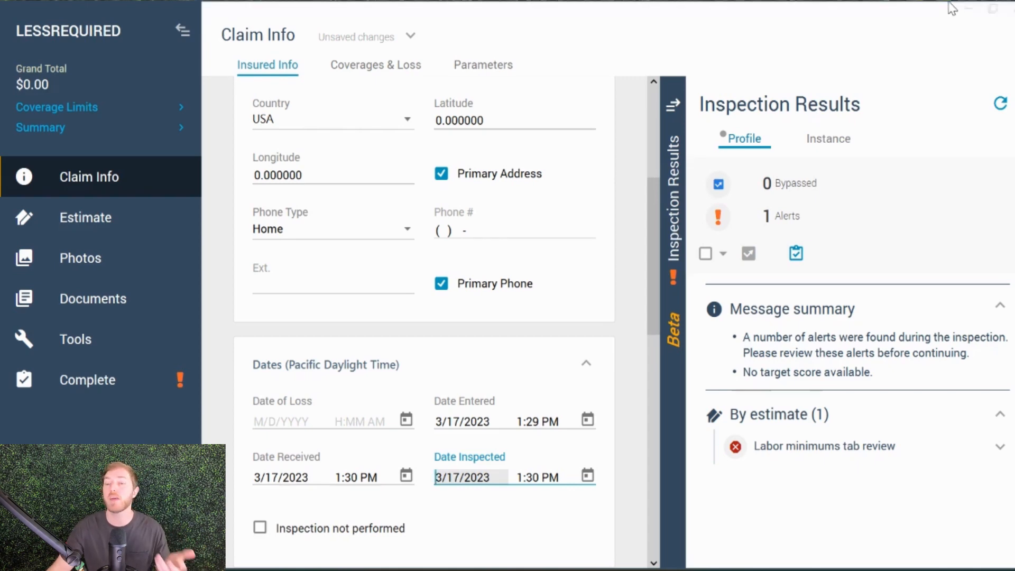
Minimize the LESSREQUIRED project and open the local project MP_SUNNY_REP-1.
{"action": "left_click", "coordinate": [968, 8]}
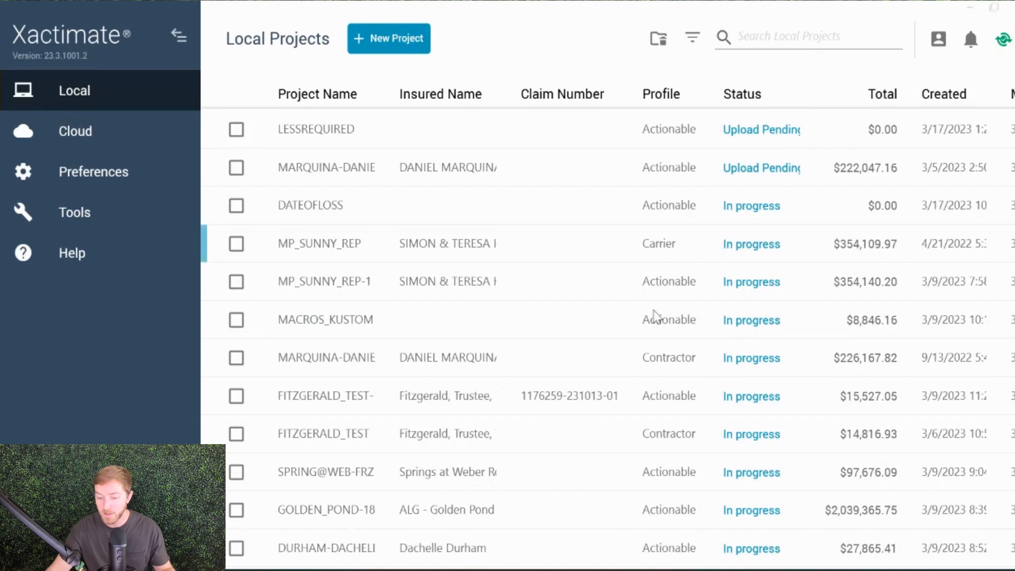
{"action": "double_click", "coordinate": [438, 279]}
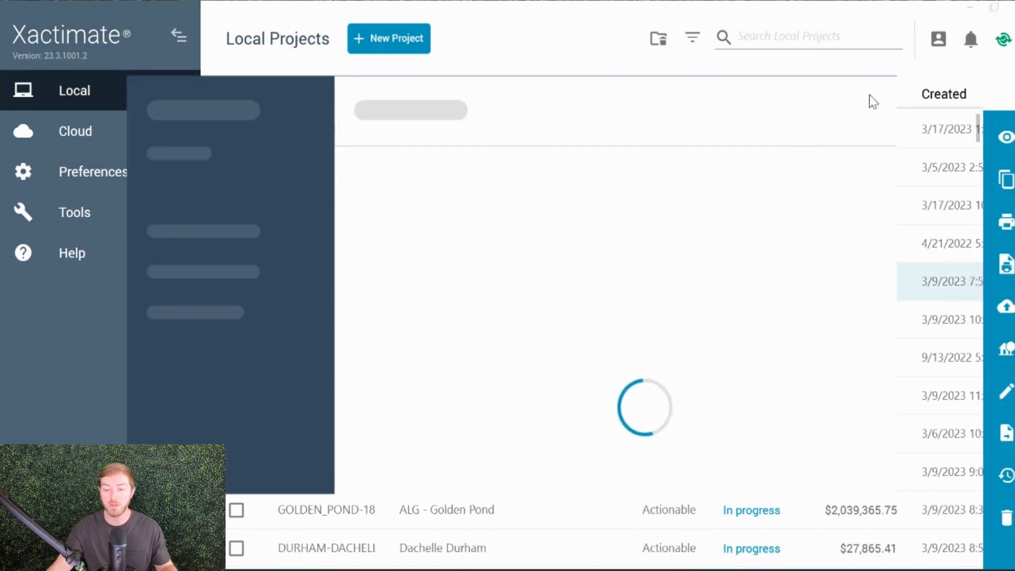